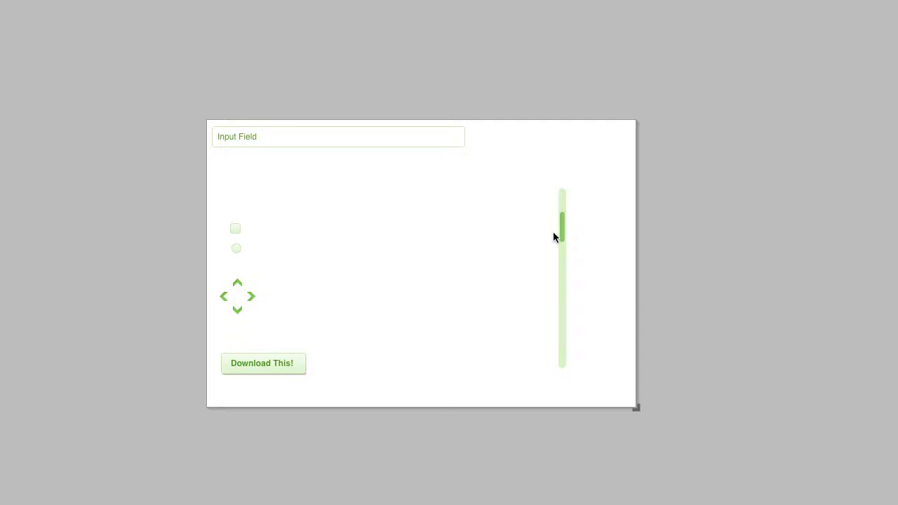
Switch to TextEdit and open the document TutsText
{"action": "mouse_move", "coordinate": [208, 475]}
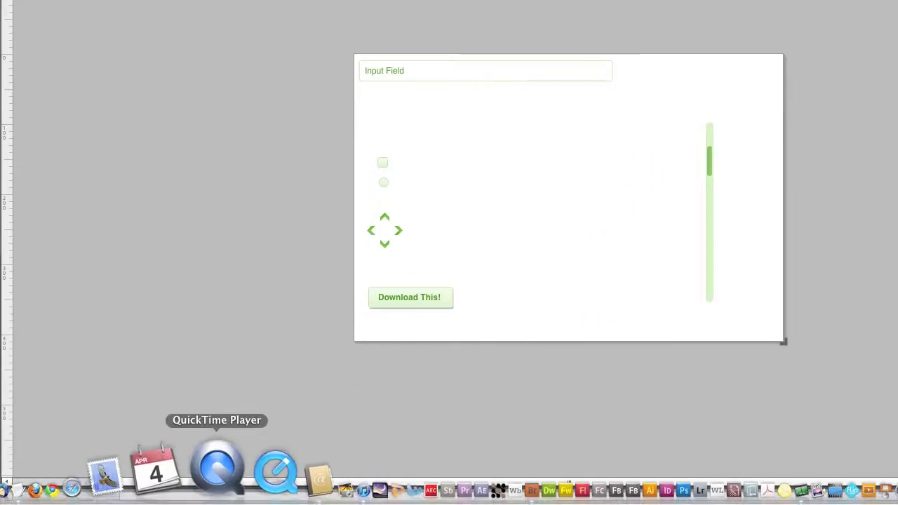
{"action": "left_click", "coordinate": [105, 482]}
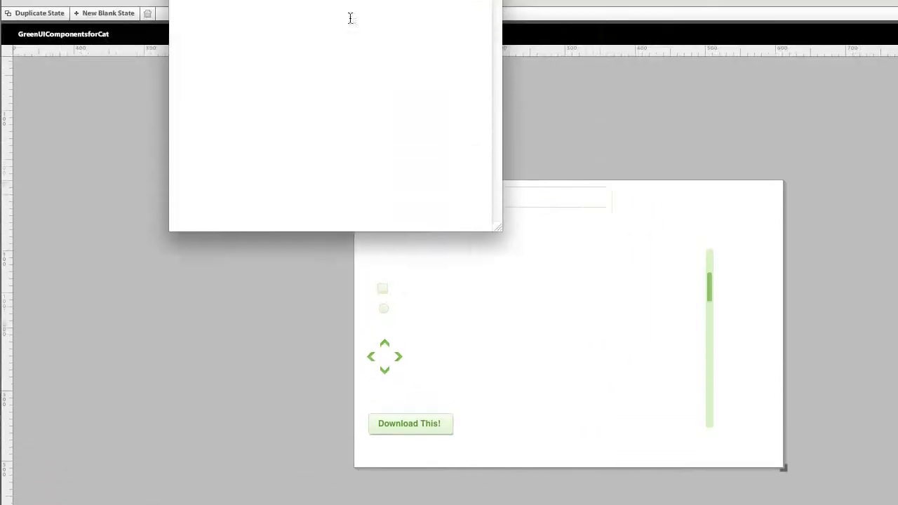
{"action": "left_click", "coordinate": [103, 7]}
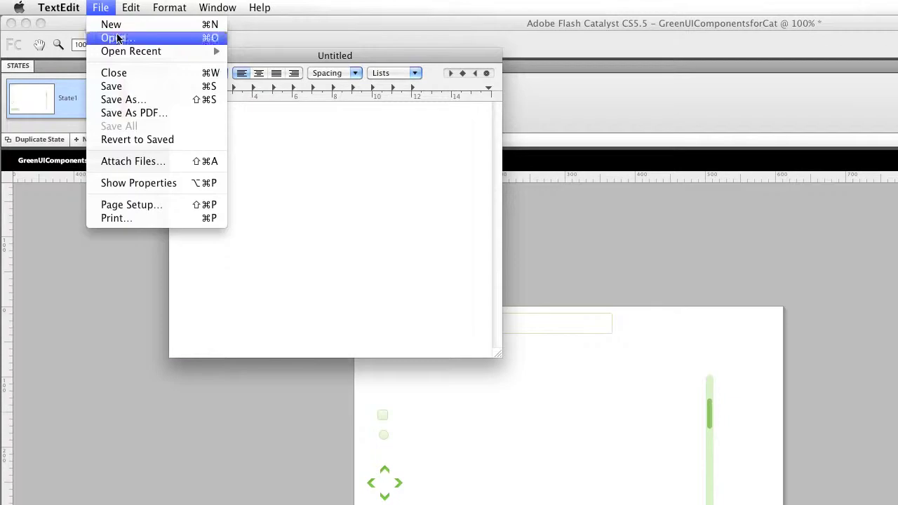
{"action": "mouse_move", "coordinate": [120, 54]}
{"action": "left_click", "coordinate": [317, 52]}
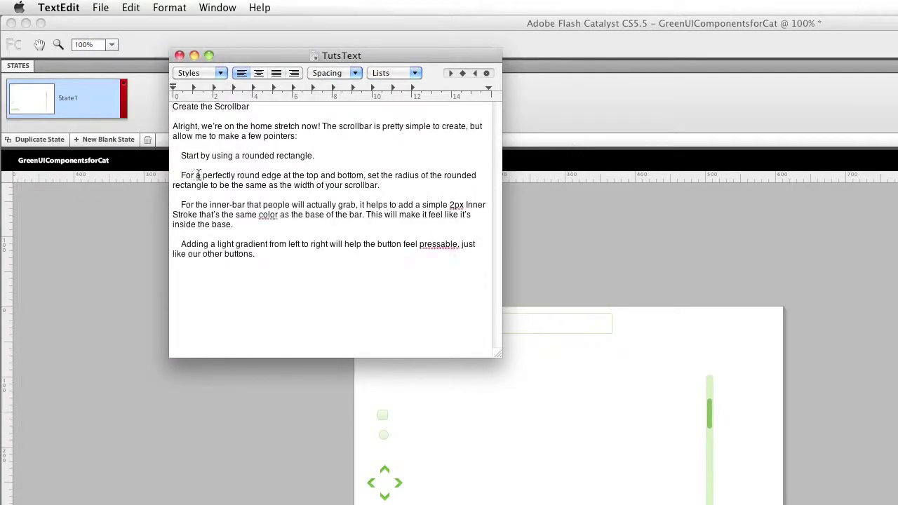
Copy the entire text of the TutsText document, from the "Create the Scrollbar" heading to the last line
{"action": "left_click_drag", "start_coordinate": [173, 106], "coordinate": [338, 264]}
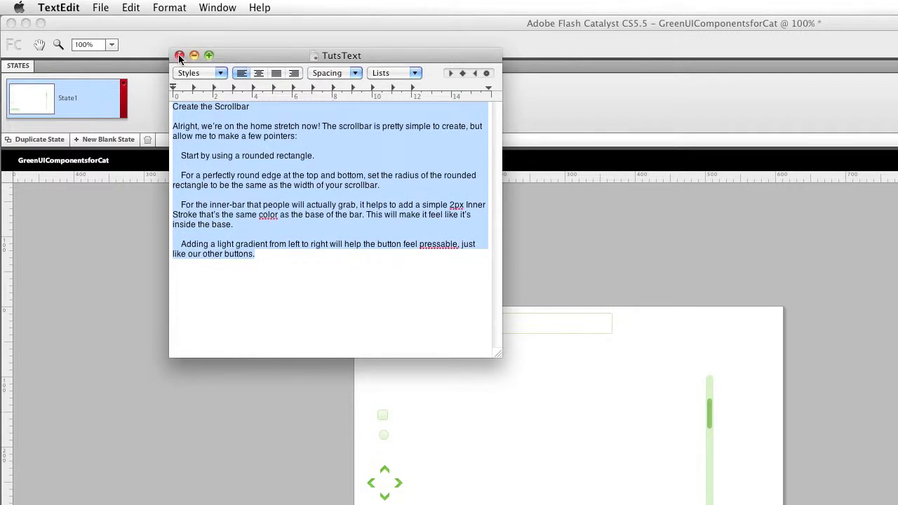
{"action": "right_click", "coordinate": [219, 148]}
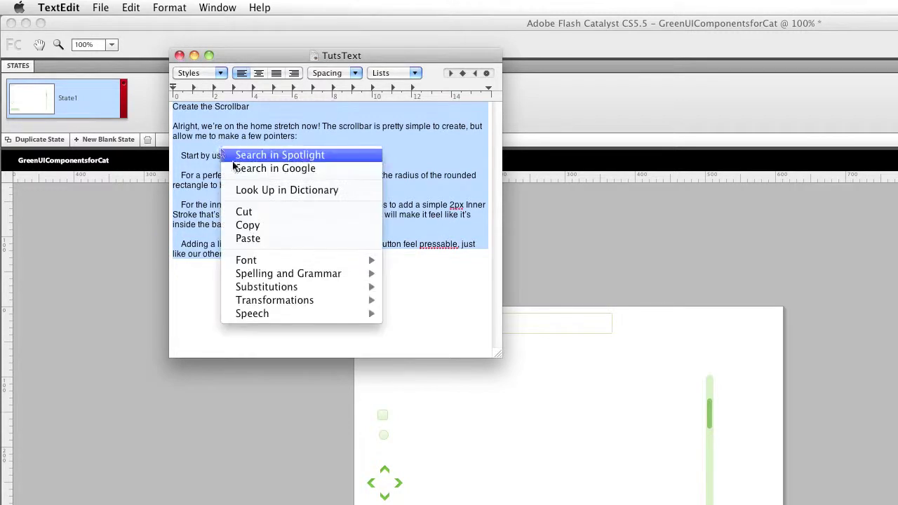
{"action": "left_click", "coordinate": [247, 225]}
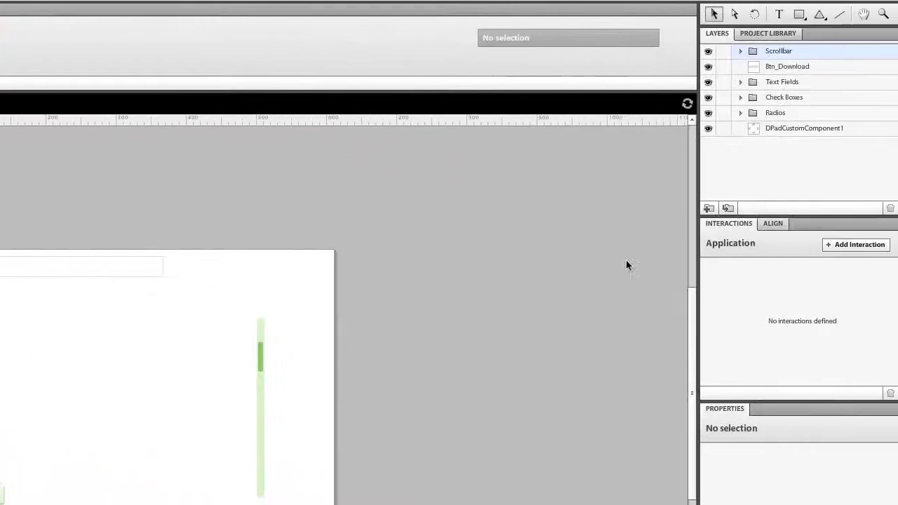
In Flash Catalyst, draw a tall text box beside the scrollbar artwork and paste the copied text into it
{"action": "left_click", "coordinate": [778, 14]}
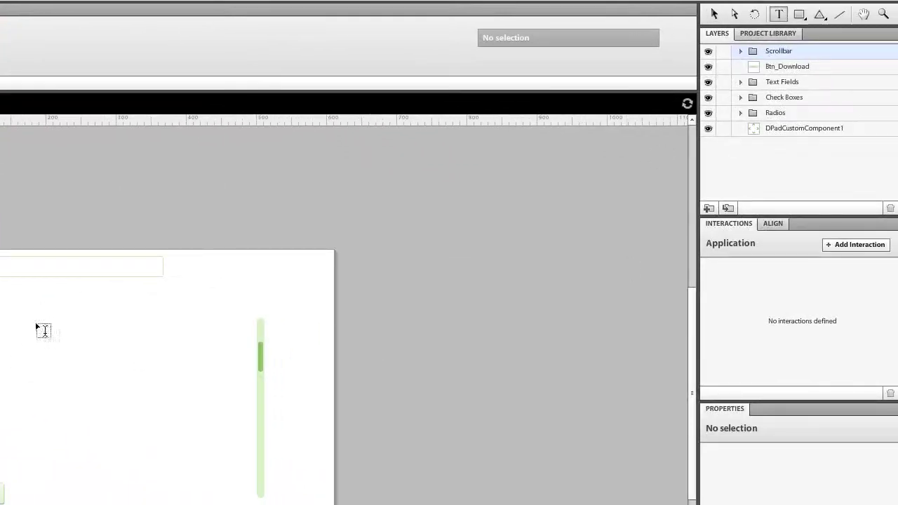
{"action": "left_click_drag", "start_coordinate": [81, 328], "coordinate": [224, 504]}
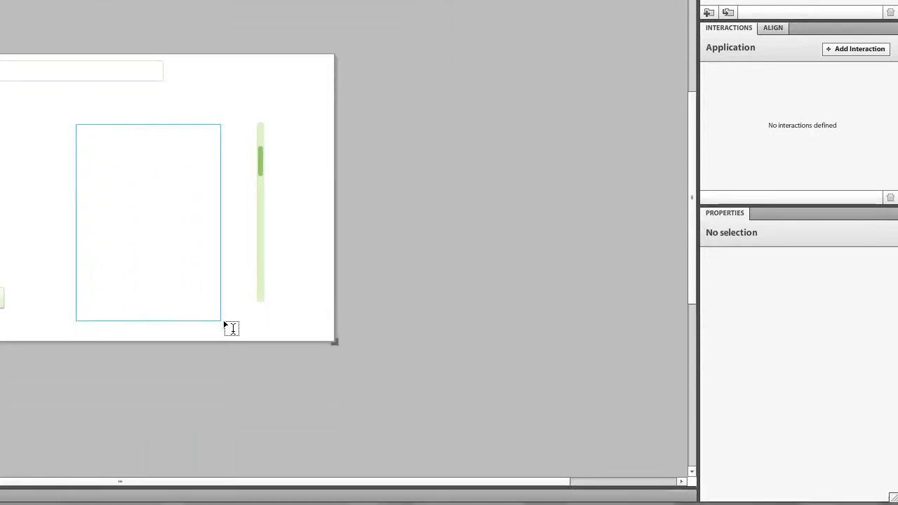
{"action": "mouse_move", "coordinate": [224, 324]}
{"action": "left_mouse_down"}
{"action": "mouse_move", "coordinate": [227, 353]}
{"action": "mouse_move", "coordinate": [255, 405]}
{"action": "mouse_move", "coordinate": [242, 404]}
{"action": "left_mouse_up"}
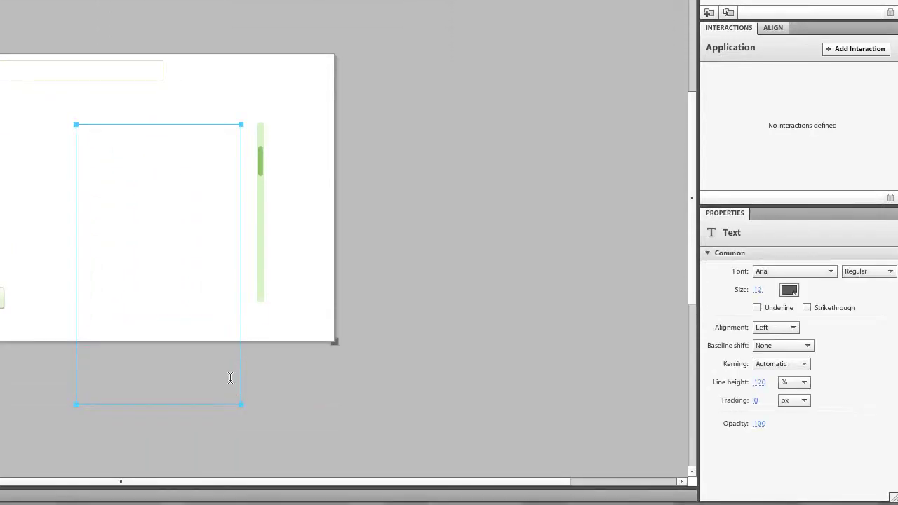
{"action": "key", "text": "ctrl+v"}
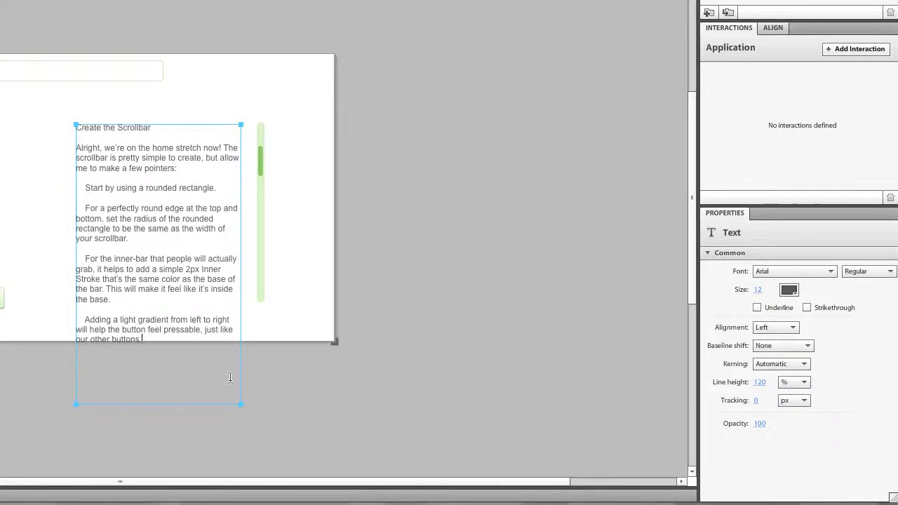
Format the heading "Create the Scrollbar" in Arial Bold at size 14 and colour it black
{"action": "left_click_drag", "start_coordinate": [152, 127], "coordinate": [54, 127]}
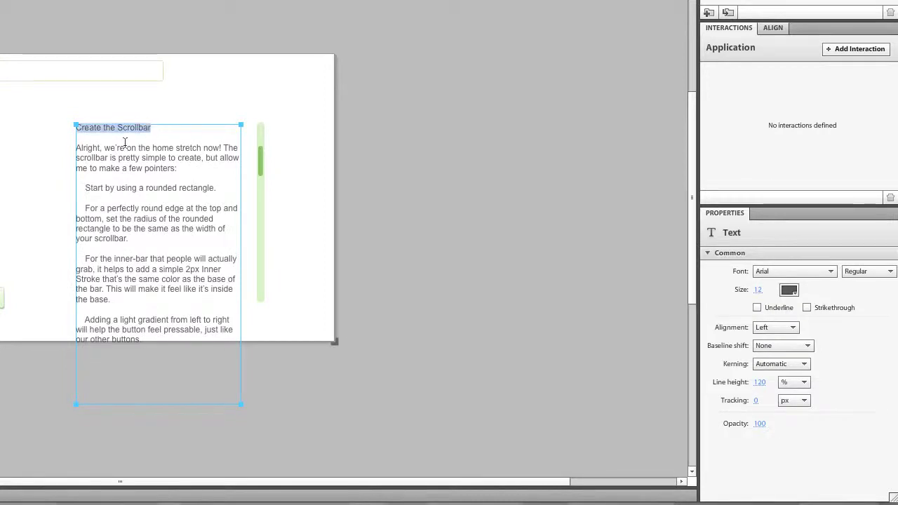
{"action": "left_click", "coordinate": [783, 272]}
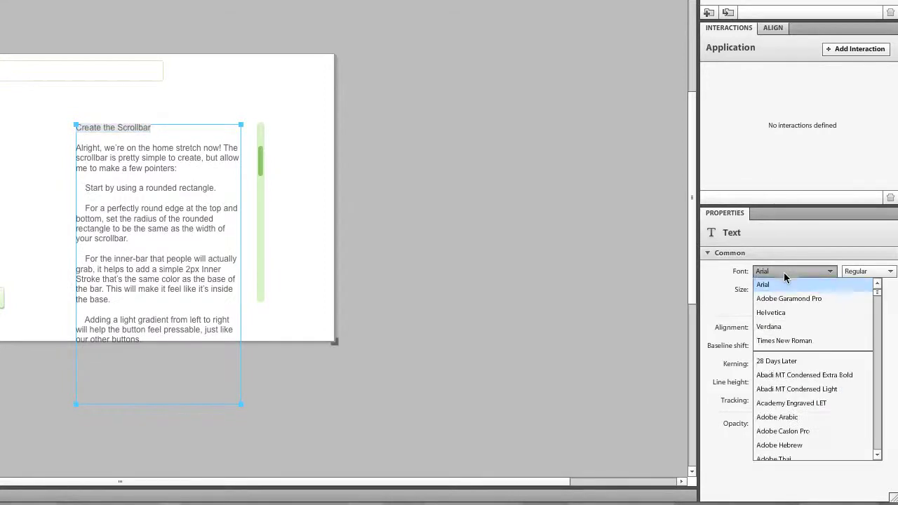
{"action": "left_click", "coordinate": [763, 285]}
{"action": "left_click", "coordinate": [873, 271]}
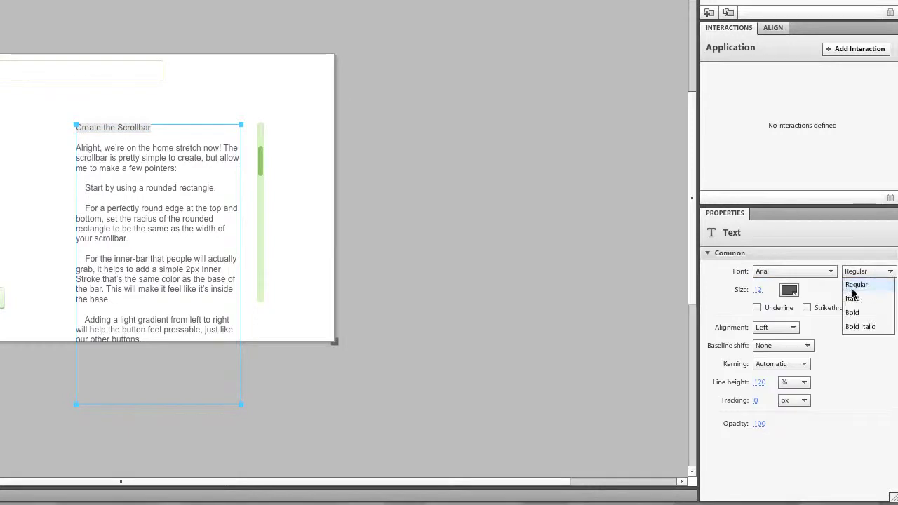
{"action": "left_click", "coordinate": [851, 313]}
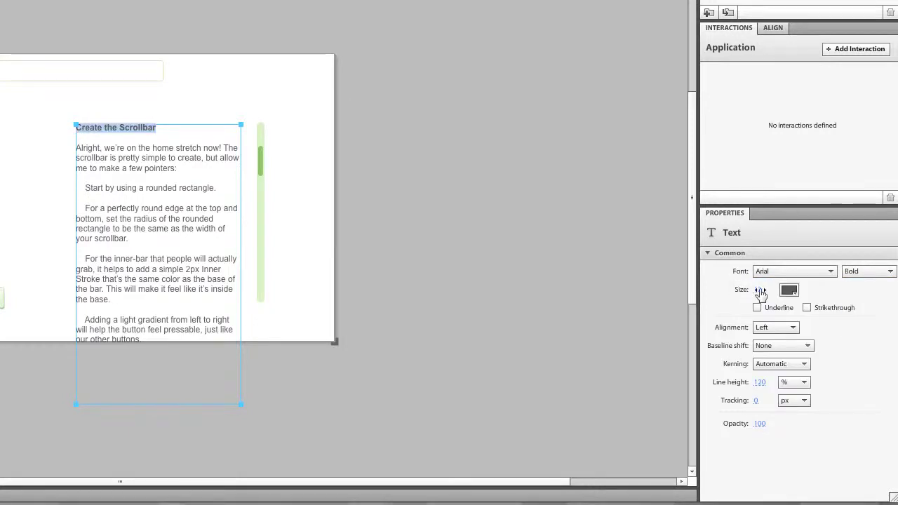
{"action": "left_click", "coordinate": [755, 291]}
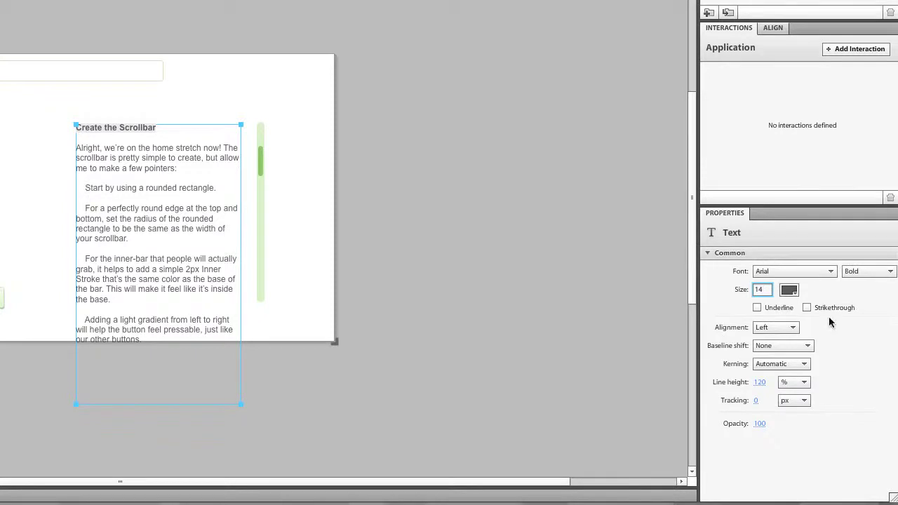
{"action": "key", "text": "Return"}
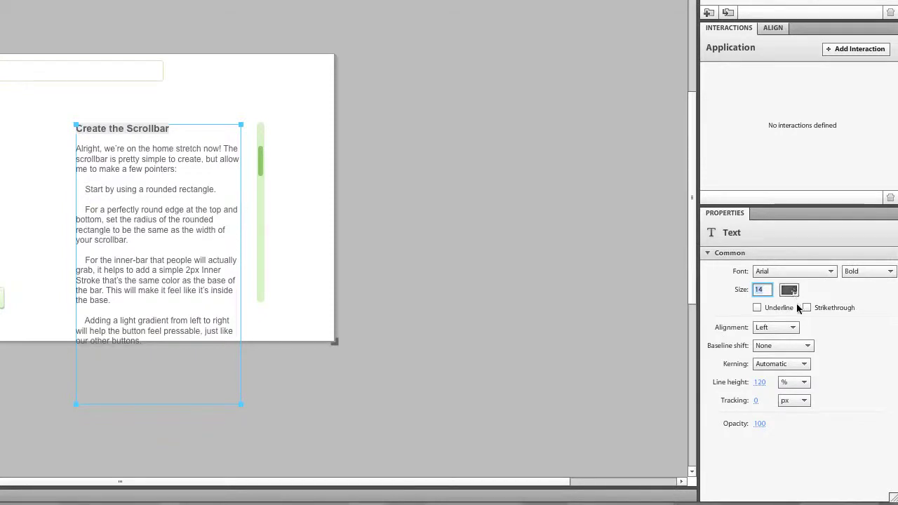
{"action": "left_click", "coordinate": [790, 291]}
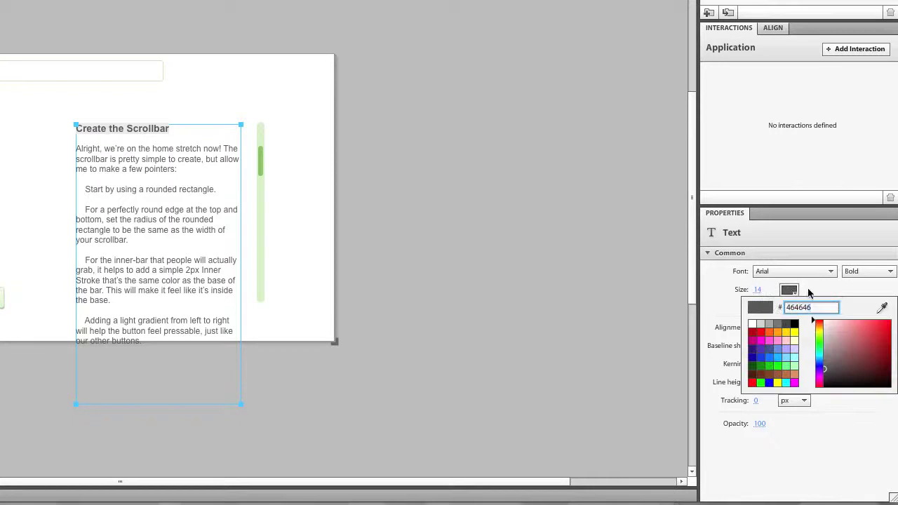
{"action": "left_click", "coordinate": [794, 324]}
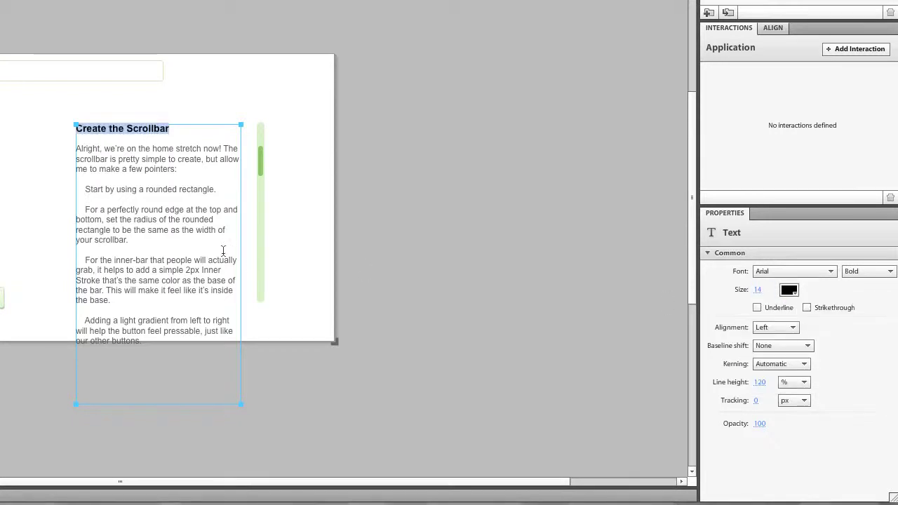
Colour all the body text below the heading black
{"action": "left_click", "coordinate": [222, 250]}
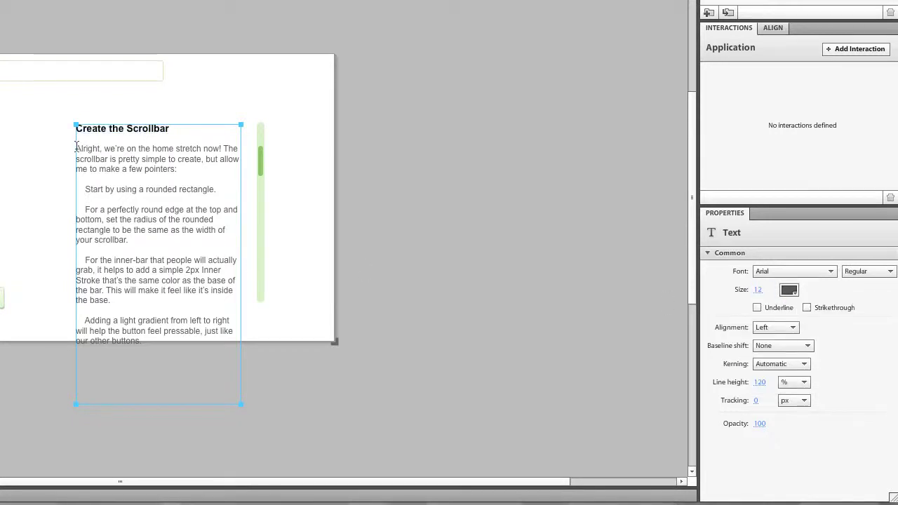
{"action": "left_click_drag", "start_coordinate": [76, 146], "coordinate": [145, 385]}
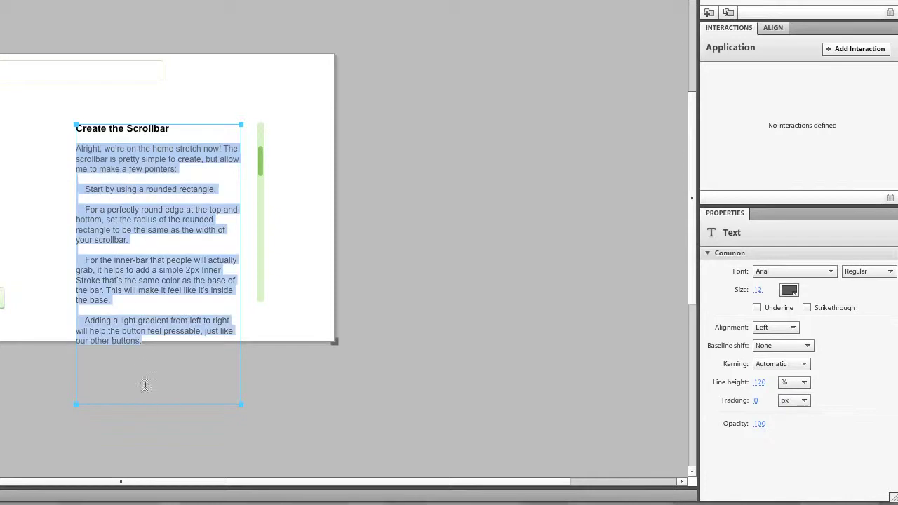
{"action": "left_click", "coordinate": [788, 290]}
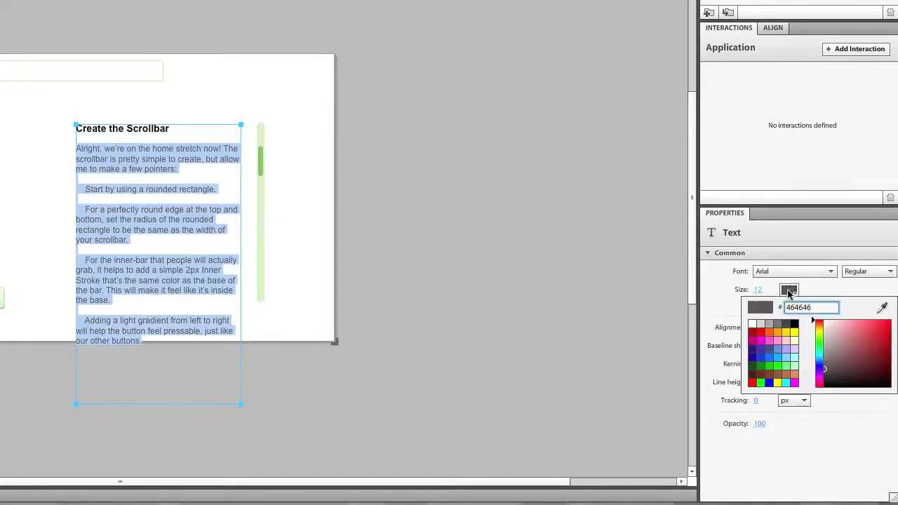
{"action": "left_click", "coordinate": [795, 325]}
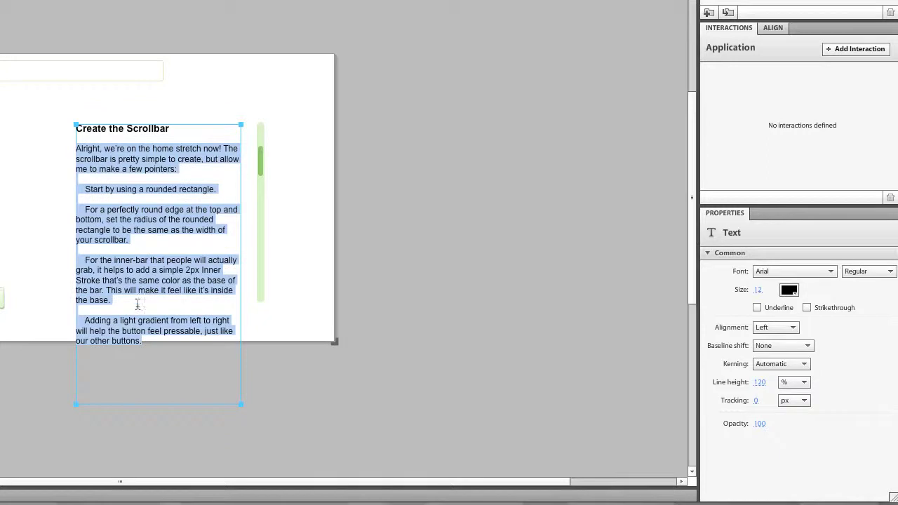
Shorten the text box so its lower edge sits just below the last line of text, and deselect it
{"action": "left_click", "coordinate": [168, 342]}
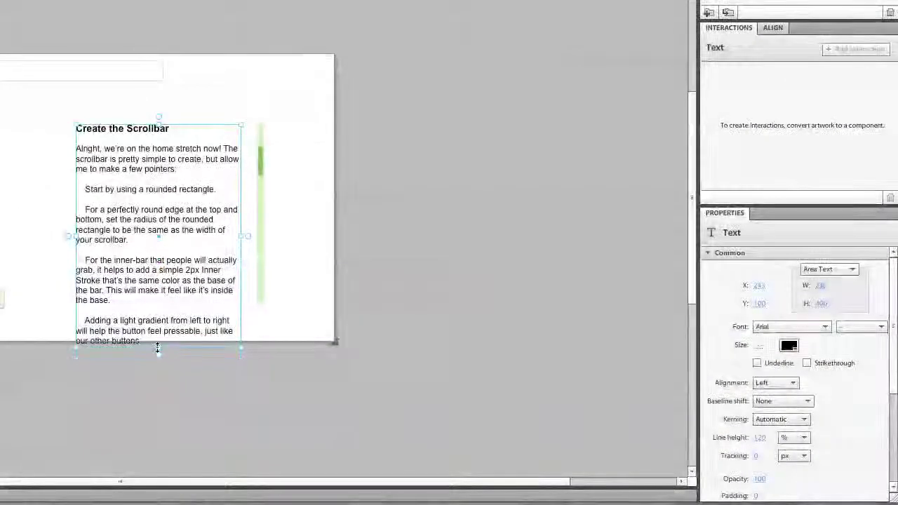
{"action": "left_click_drag", "start_coordinate": [158, 344], "coordinate": [157, 349]}
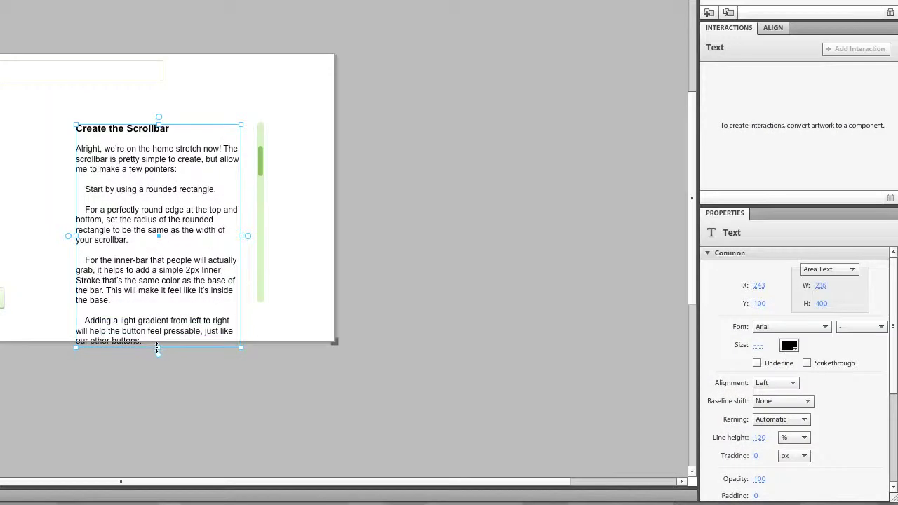
{"action": "left_click", "coordinate": [324, 302]}
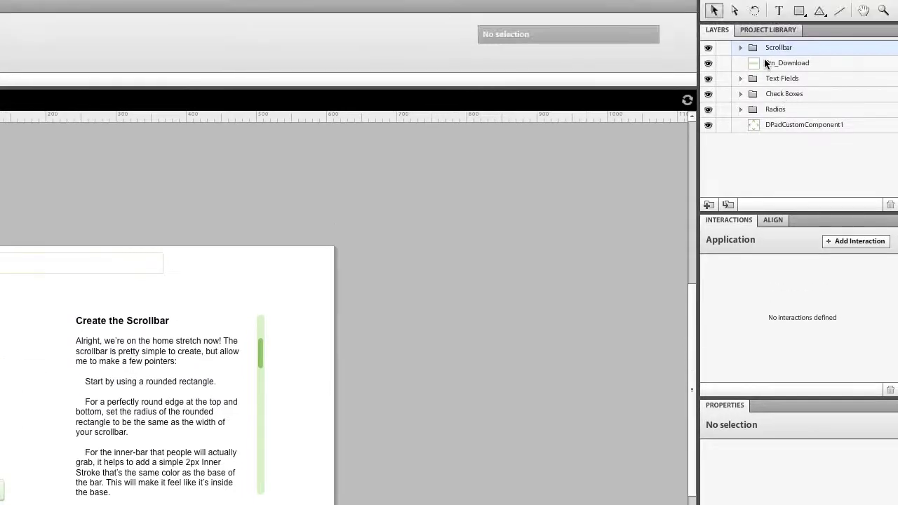
Convert the two scrollbar images in the Scrollbar layer, without the text, to a Vertical Scrollbar component with the default name
{"action": "left_click", "coordinate": [756, 48]}
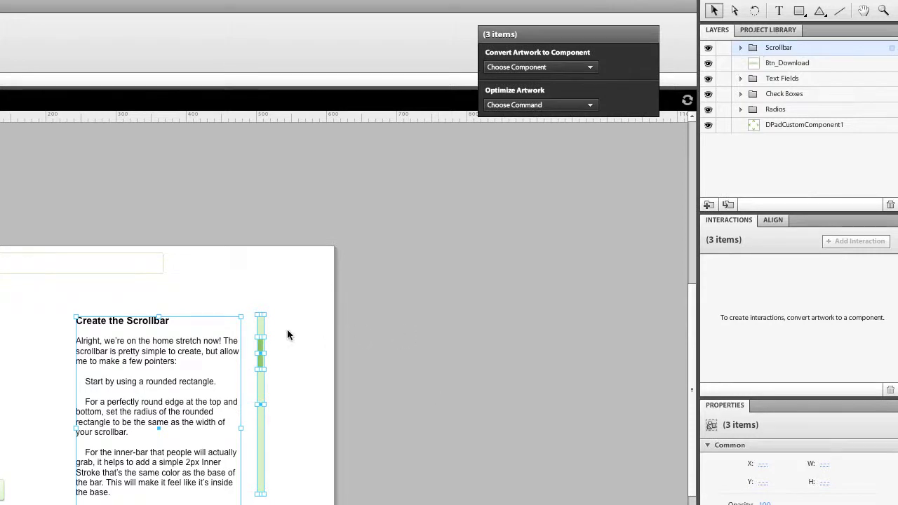
{"action": "left_click", "coordinate": [159, 351], "text": "shift"}
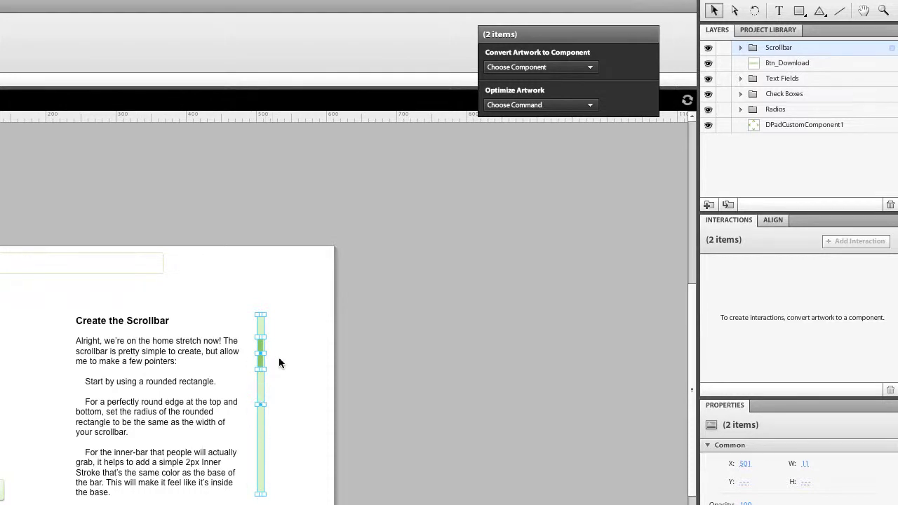
{"action": "left_click", "coordinate": [570, 68]}
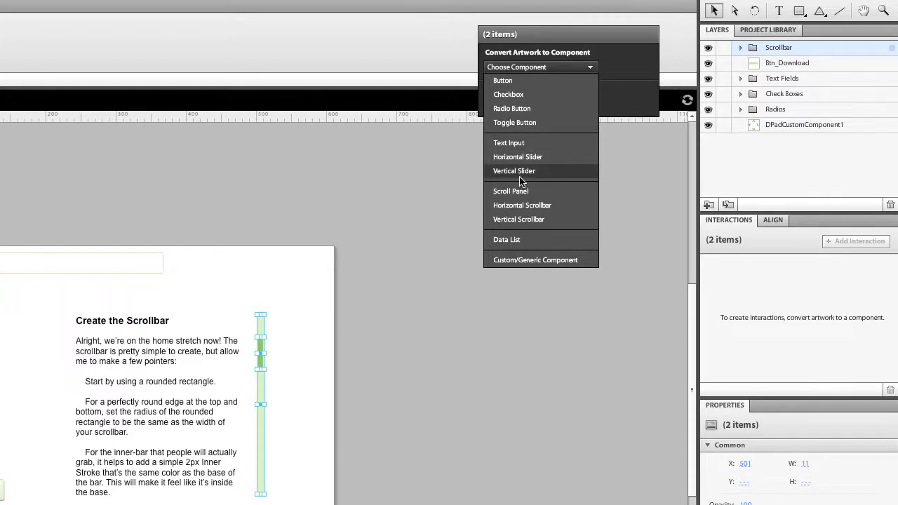
{"action": "left_click", "coordinate": [511, 220]}
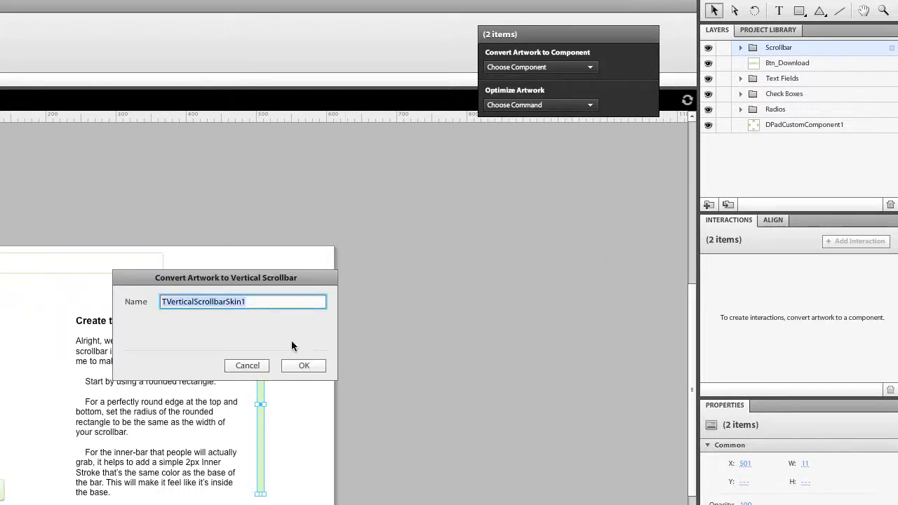
{"action": "left_click", "coordinate": [312, 366]}
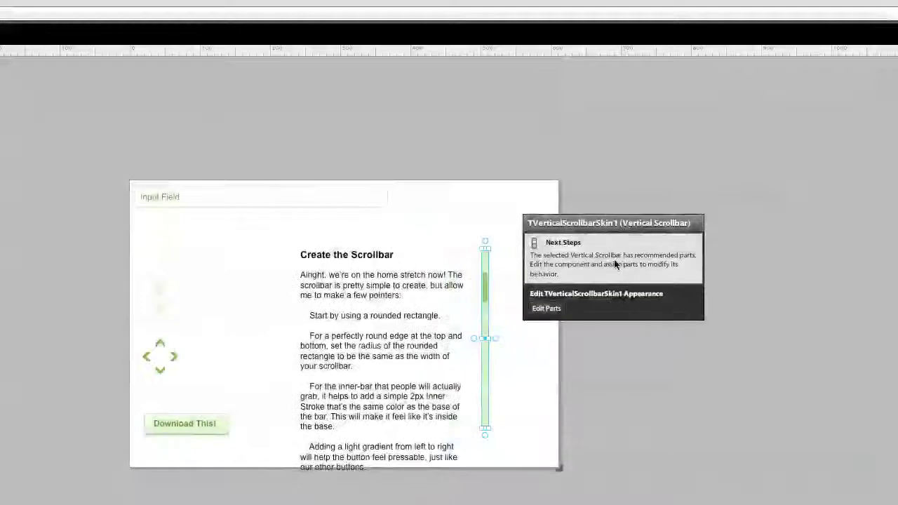
Edit the parts of the vertical scrollbar and assign the dark green handle as its Thumb
{"action": "left_click", "coordinate": [546, 312]}
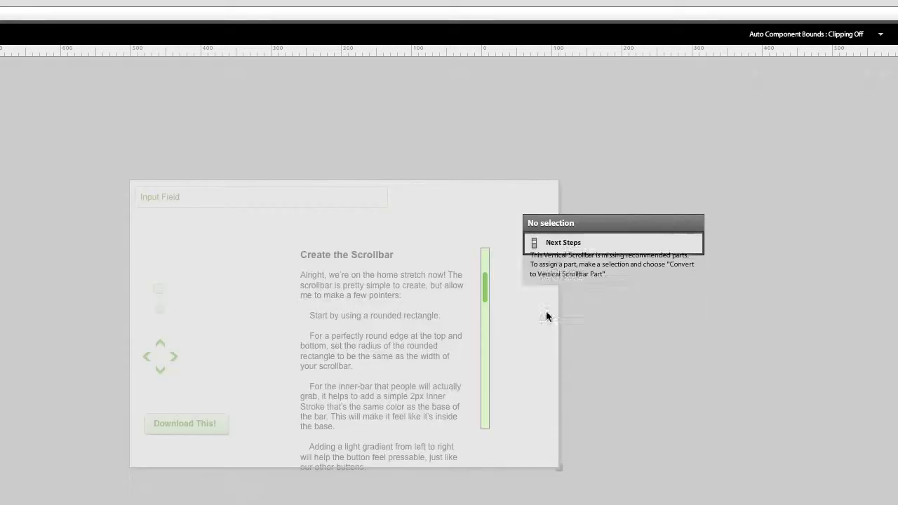
{"action": "left_click", "coordinate": [484, 286]}
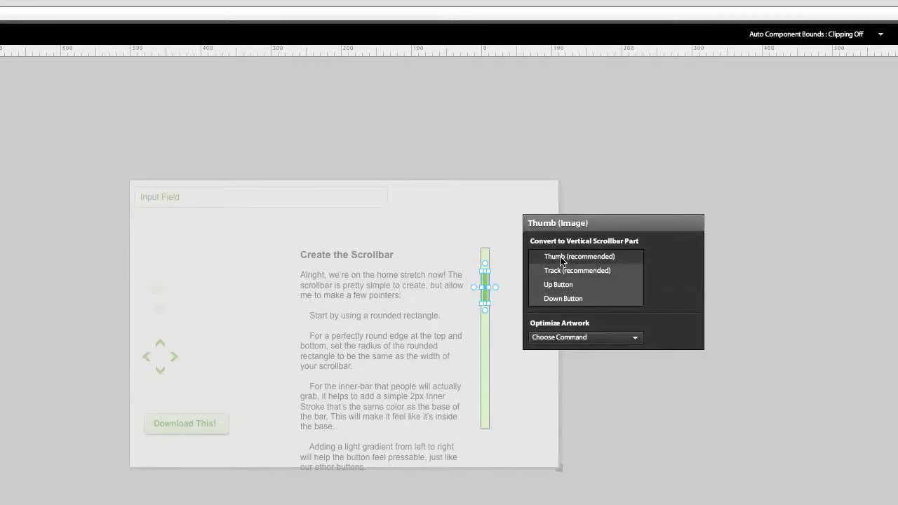
{"action": "left_click", "coordinate": [535, 257]}
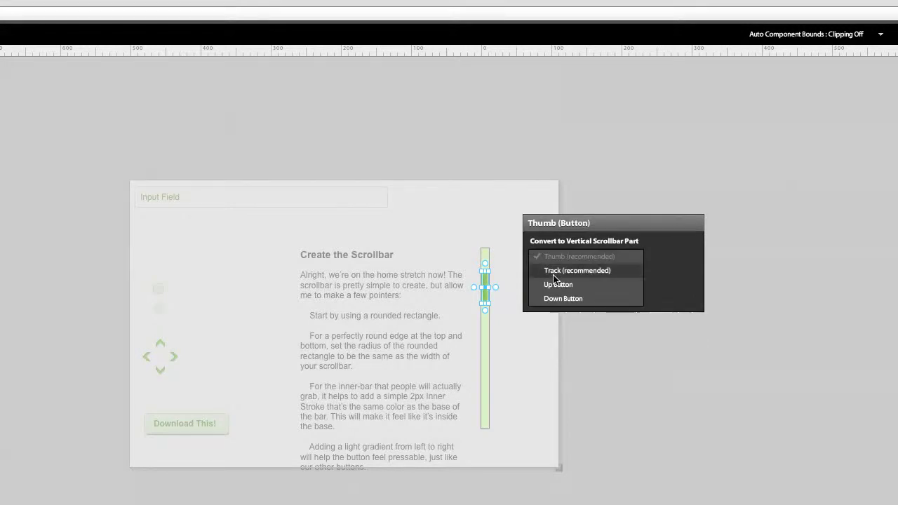
Assign the light green bar as the vertical scrollbar's Track, leave part editing and deselect the scrollbar
{"action": "left_click", "coordinate": [486, 331]}
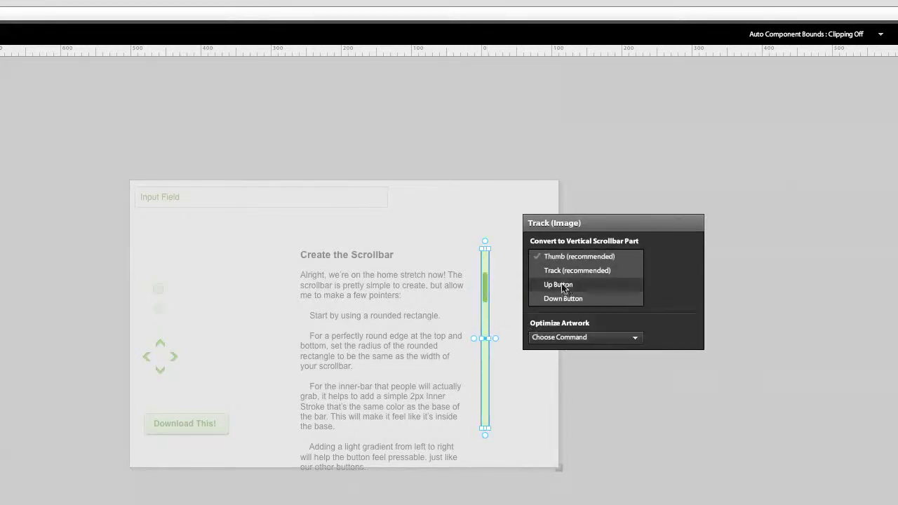
{"action": "left_click", "coordinate": [545, 272]}
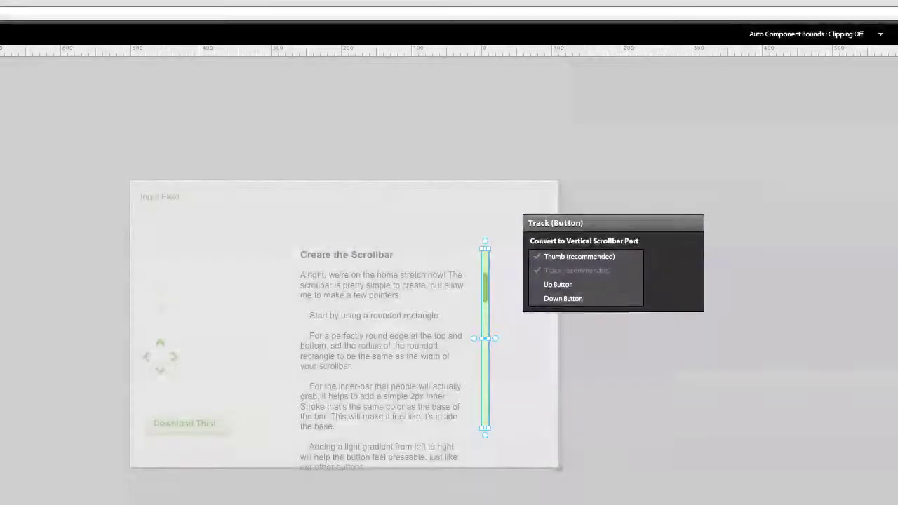
{"action": "key", "text": "Escape"}
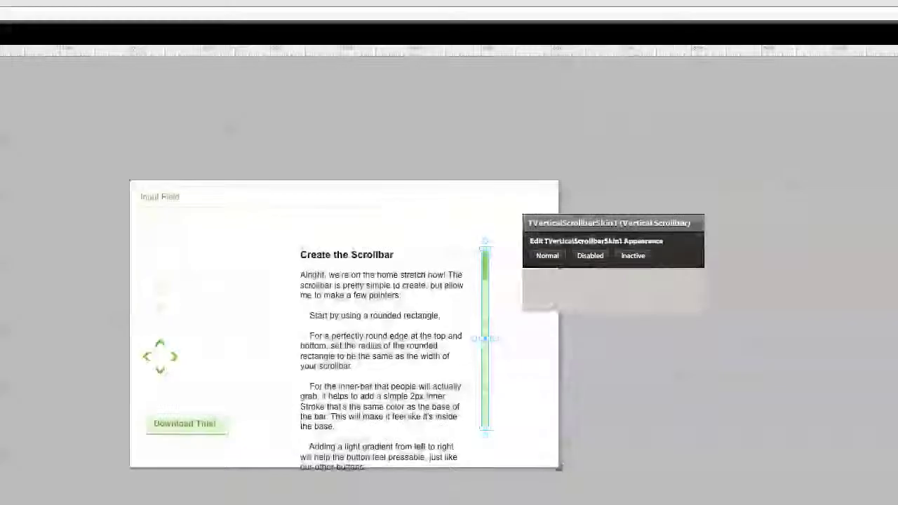
{"action": "left_click", "coordinate": [334, 116]}
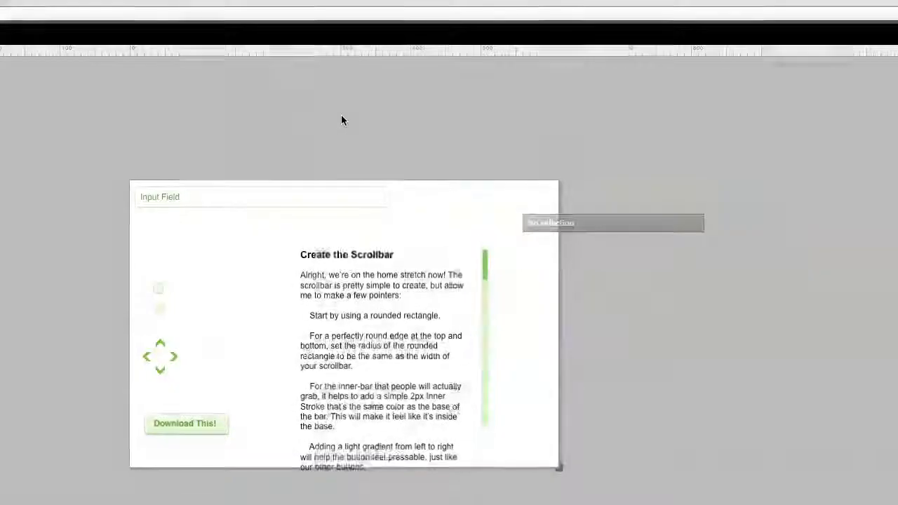
Convert the vertical scrollbar and the text box together to a Scroll Panel component with the default name
{"action": "left_click", "coordinate": [484, 268]}
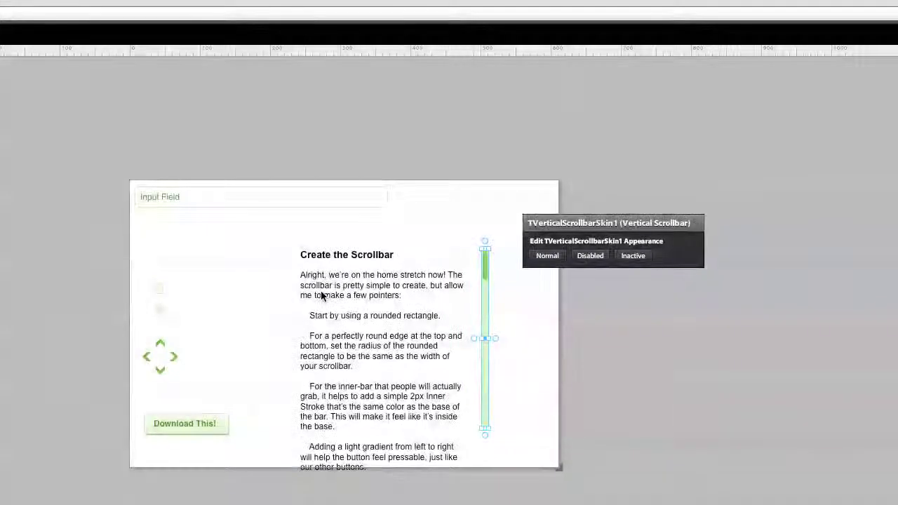
{"action": "left_click", "coordinate": [377, 296], "text": "shift"}
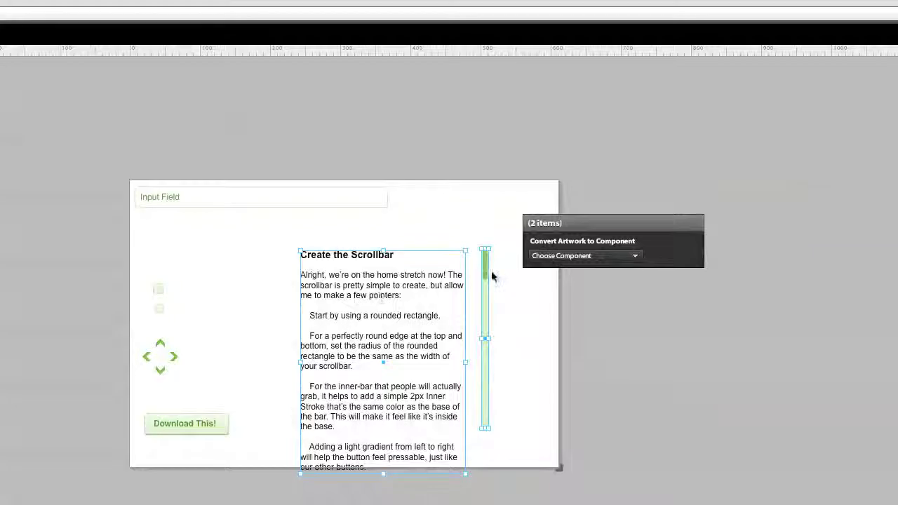
{"action": "left_click", "coordinate": [597, 258]}
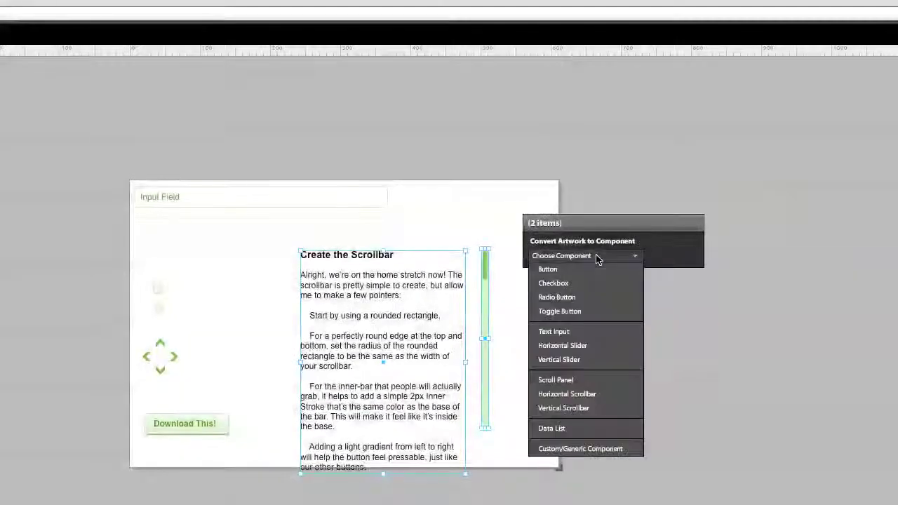
{"action": "left_click", "coordinate": [575, 380]}
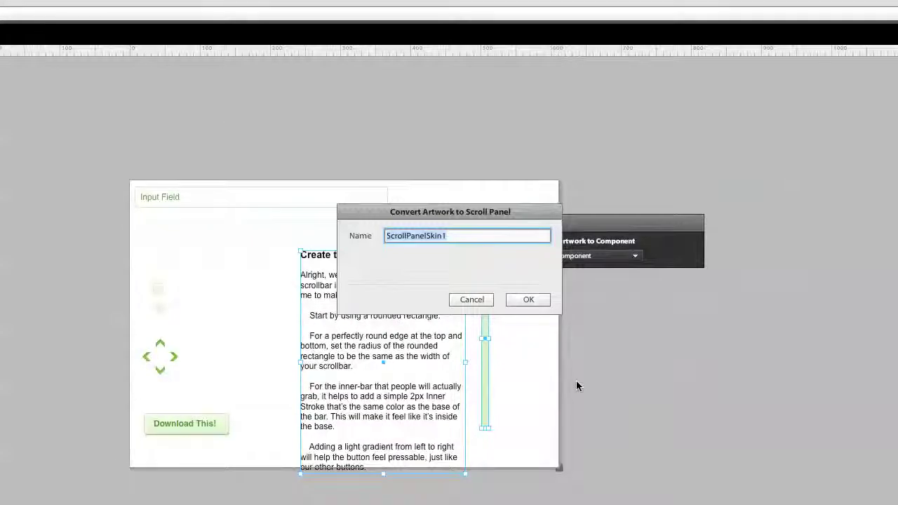
{"action": "left_click", "coordinate": [527, 299]}
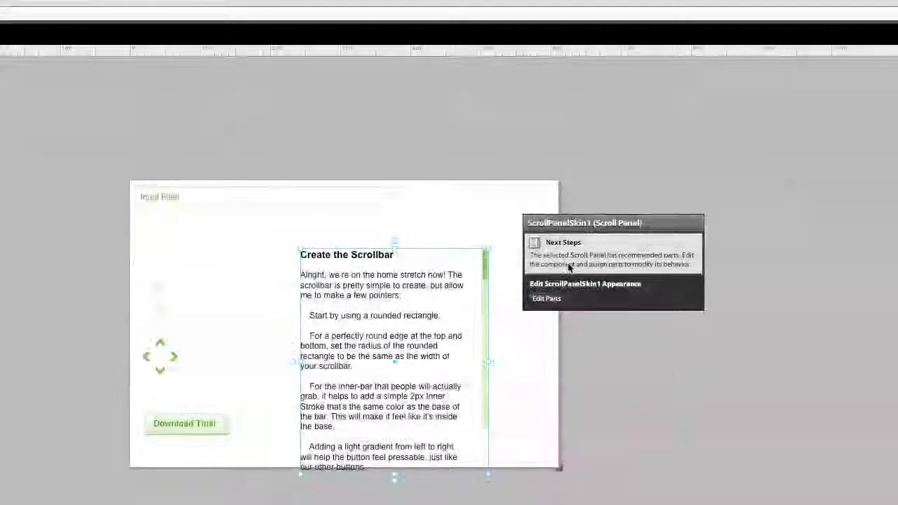
Edit the parts of the scroll panel, assign the text as its Scrolling Content and return to the main artboard
{"action": "left_click", "coordinate": [544, 299]}
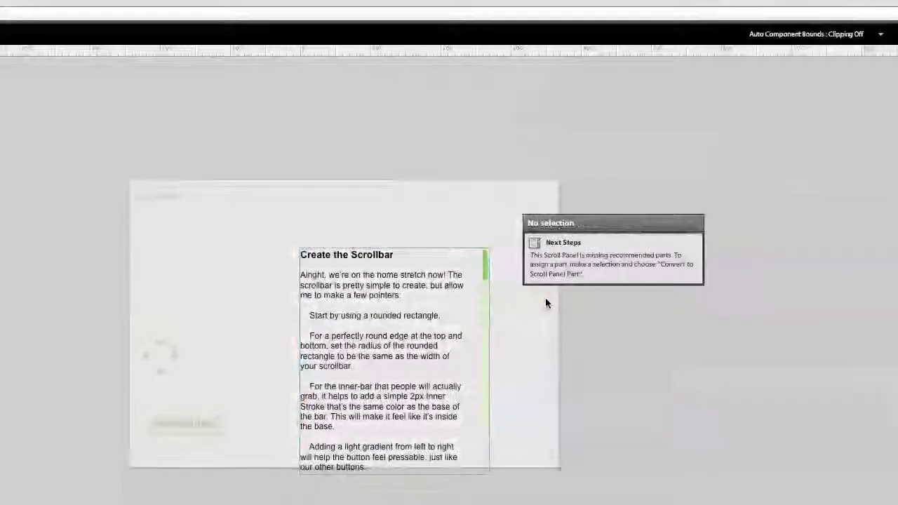
{"action": "left_click", "coordinate": [400, 313]}
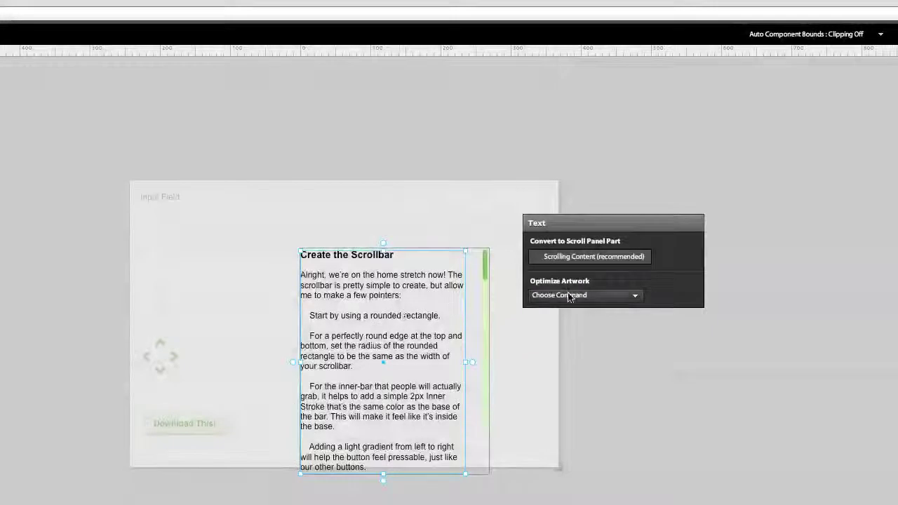
{"action": "left_click", "coordinate": [538, 259]}
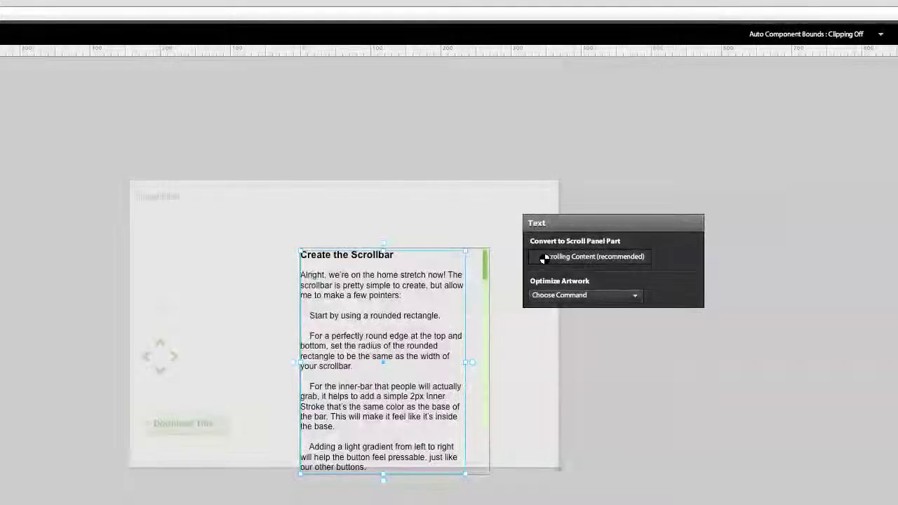
{"action": "left_click", "coordinate": [523, 369]}
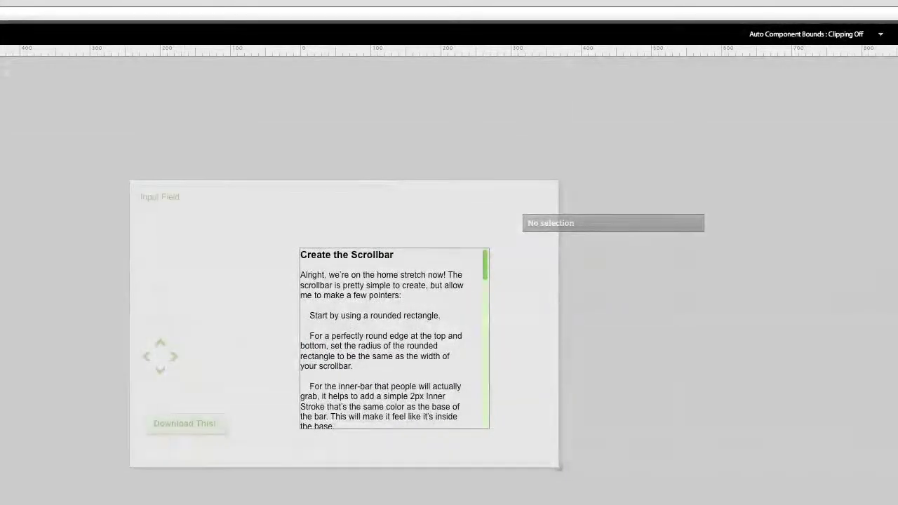
{"action": "double_click", "coordinate": [24, 212]}
{"action": "left_click", "coordinate": [24, 212]}
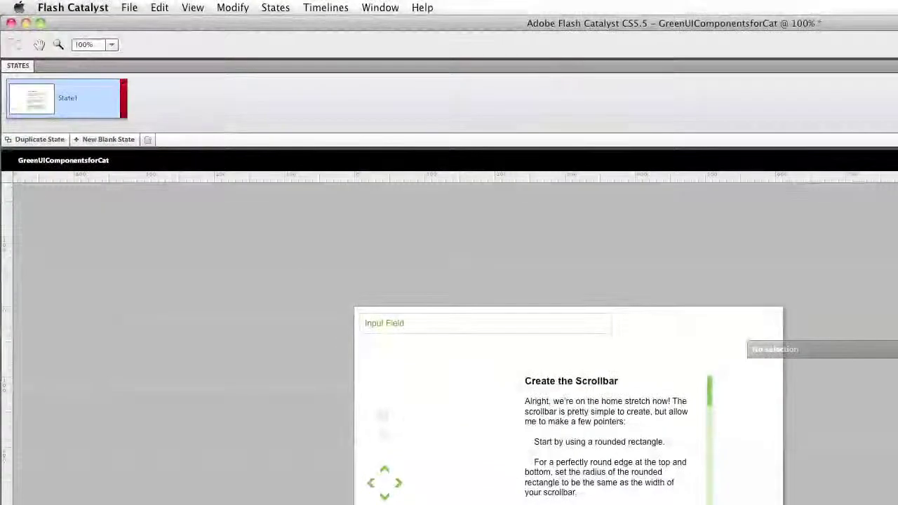
Run the project in the browser, test the scrollbar by scrolling the text down and back up, and quit Firefox
{"action": "key", "text": "super+Return"}
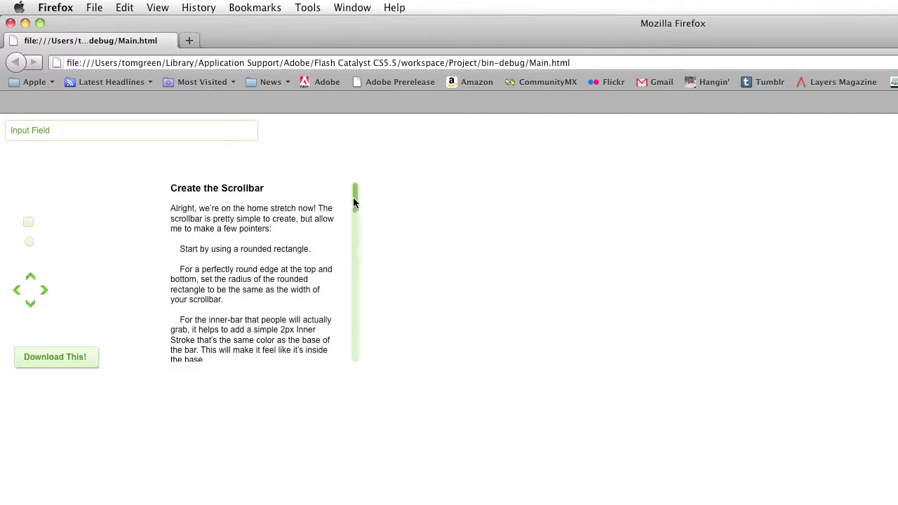
{"action": "left_click_drag", "start_coordinate": [355, 199], "coordinate": [354, 239]}
{"action": "left_click_drag", "start_coordinate": [354, 289], "coordinate": [351, 193]}
{"action": "key", "text": "super+q"}
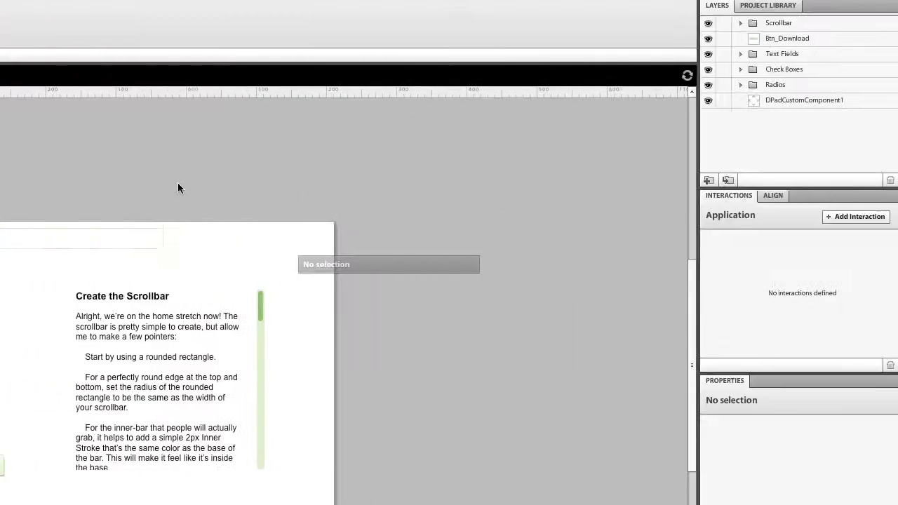